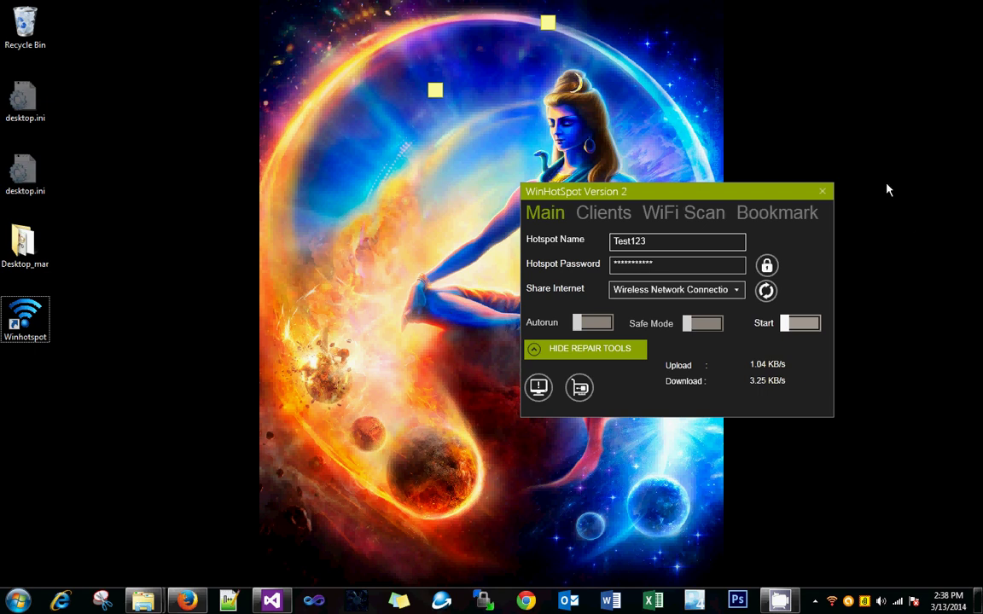
- Close and relaunch WinHotSpot from its desktop shortcut, check the tray network, and reposition the window
click(822, 191)
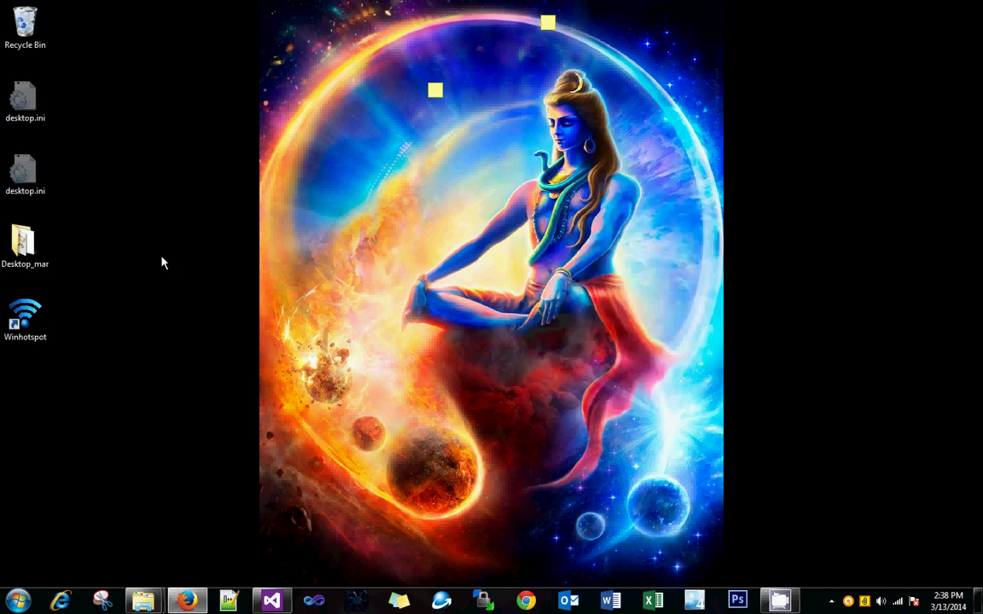
double_click(25, 317)
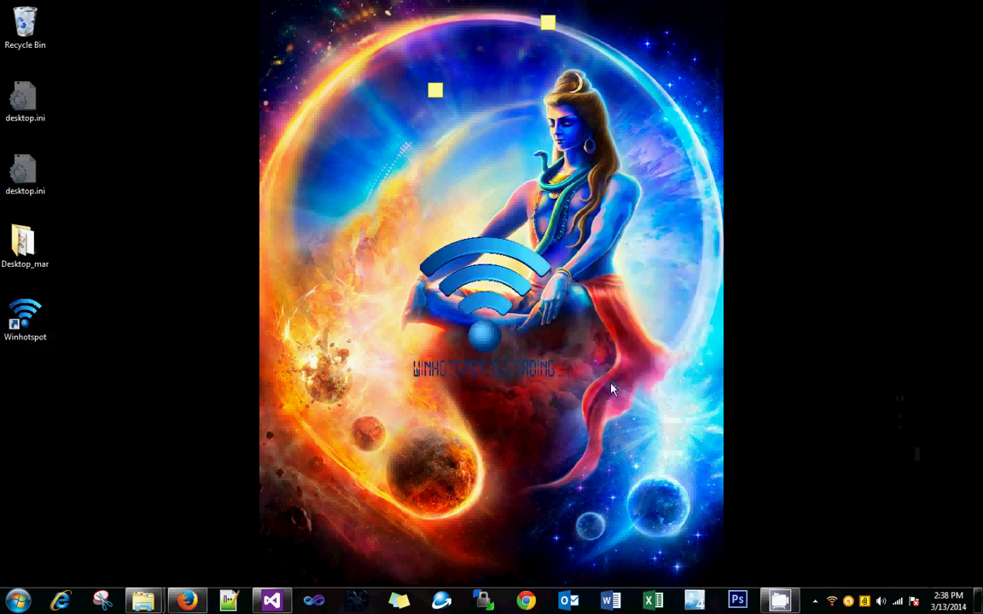
click(919, 565)
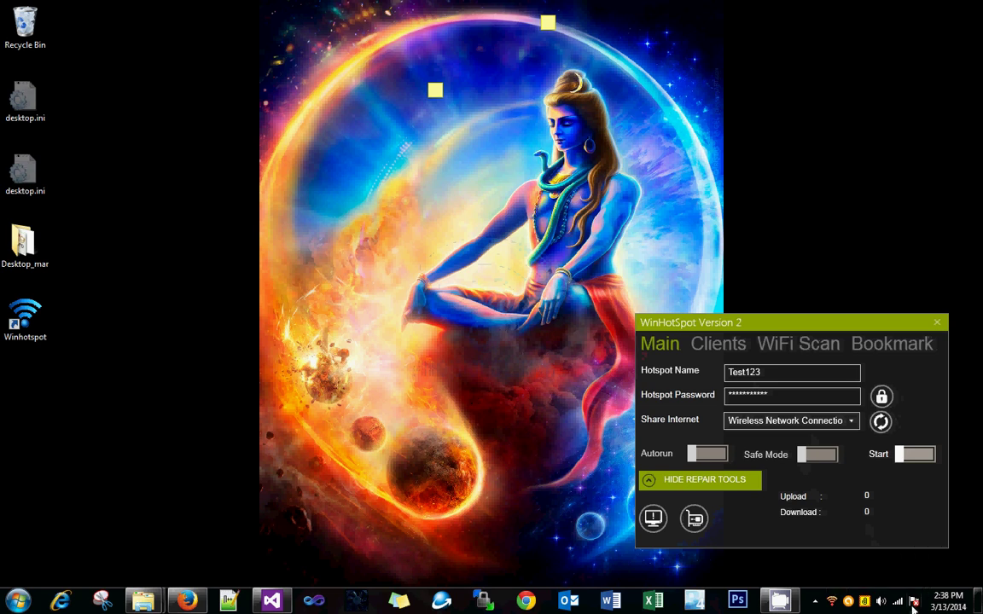
click(898, 602)
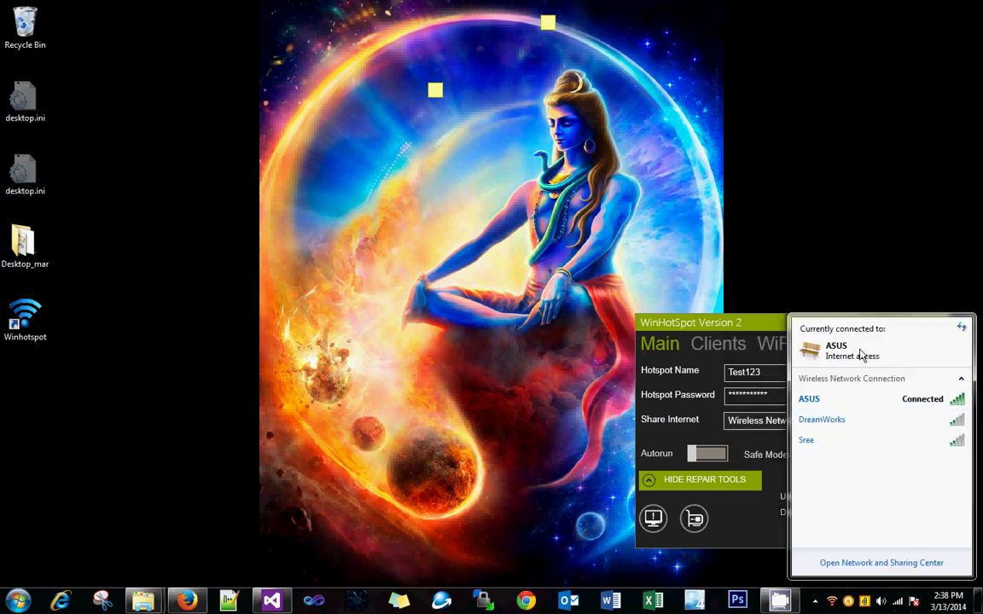
drag(726, 321, 500, 206)
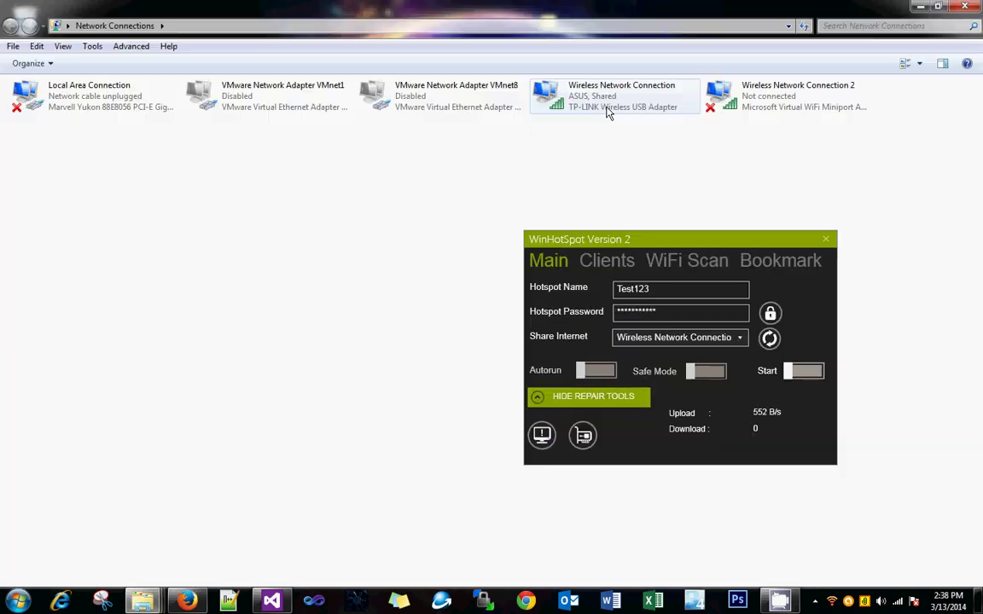
- Inspect the wireless adapters, rename the hotspot to 'hotspot1234', and reveal its password for editing
click(609, 111)
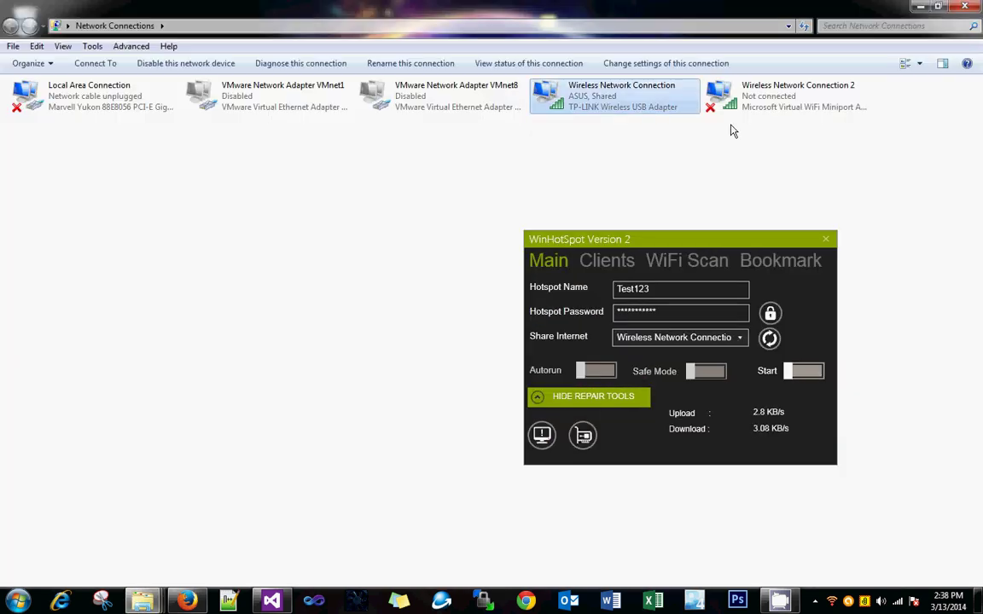
click(797, 101)
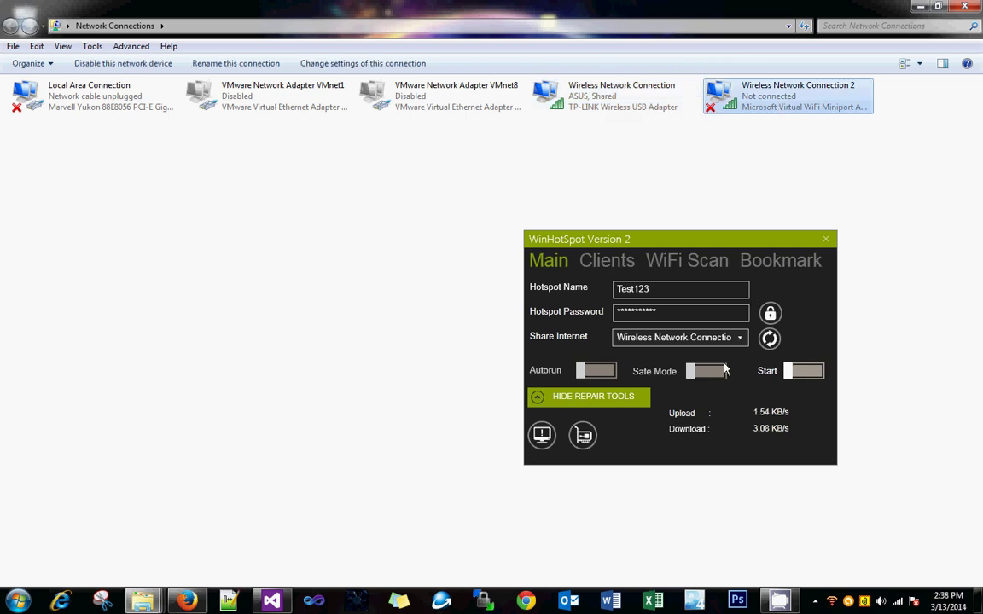
click(655, 291)
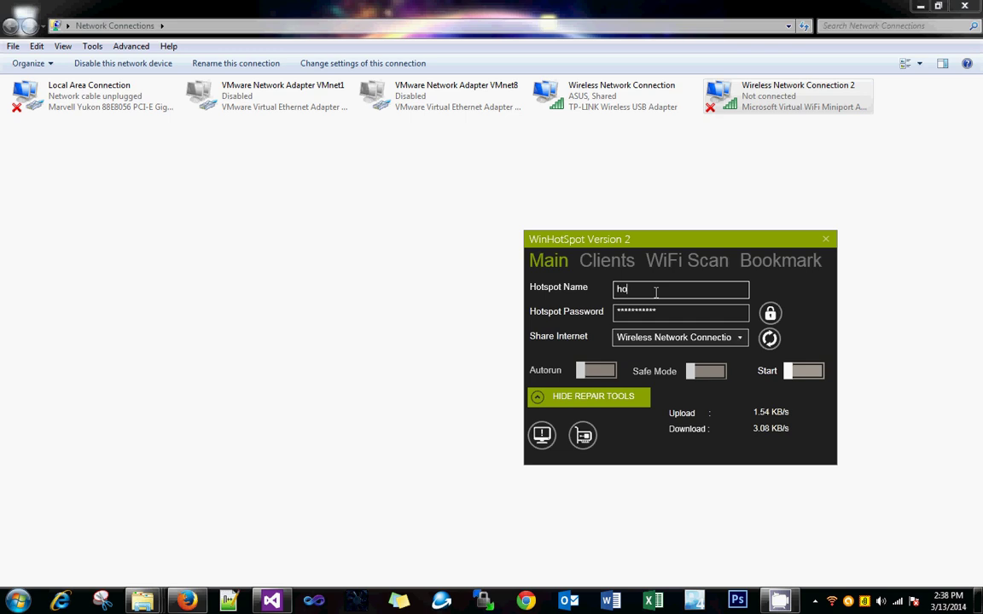
text(hotspot1234)
click(770, 313)
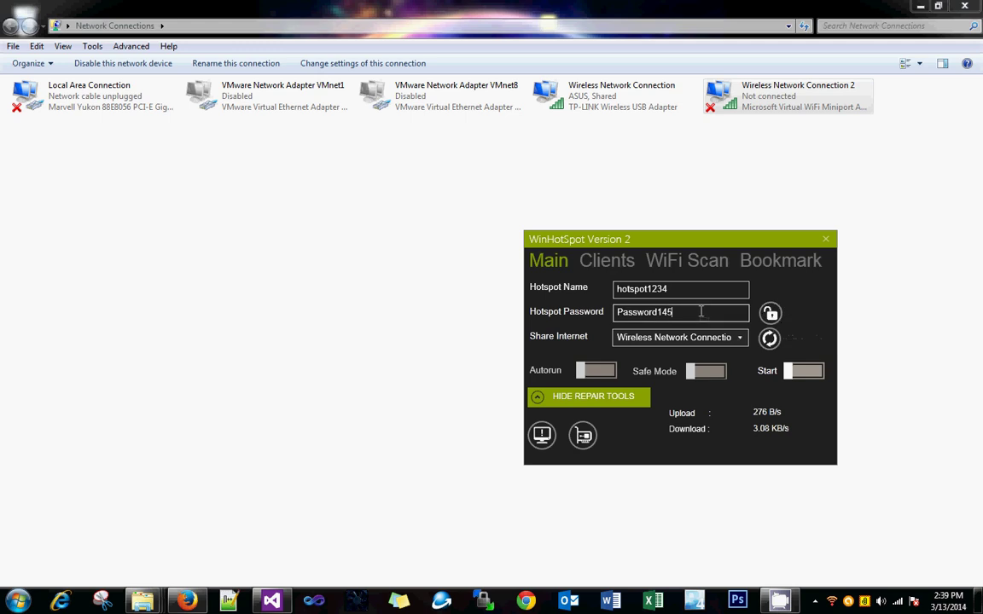
- Share Internet from Wireless Network Connection, comparing it with Local Area Connection in Network Connections
click(657, 337)
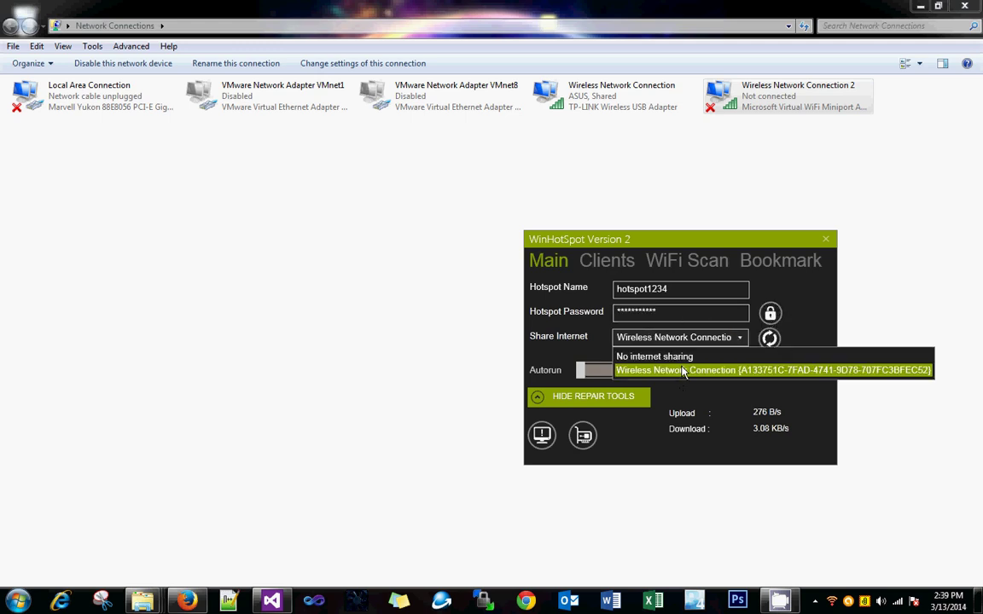
click(683, 372)
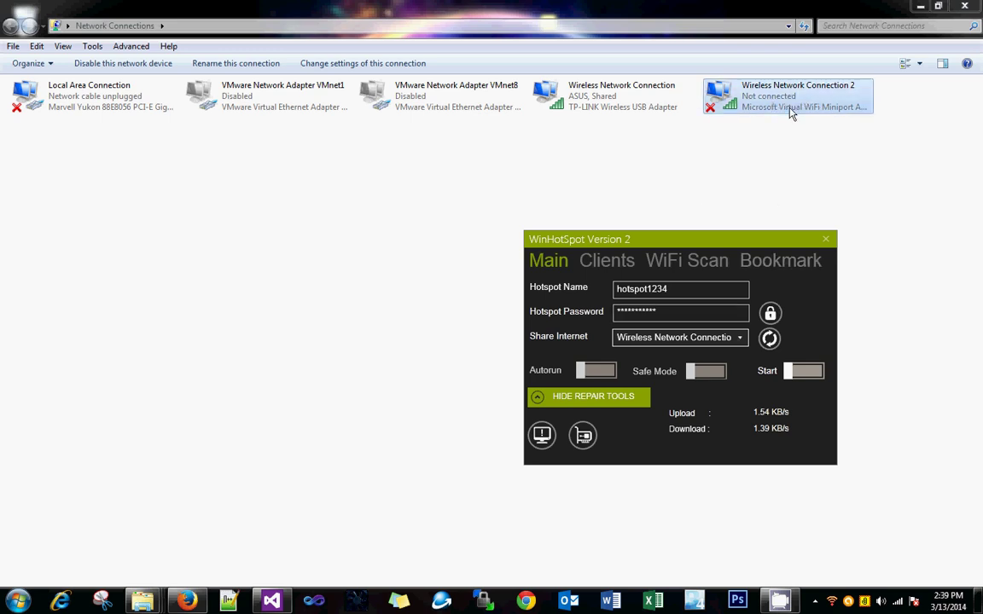
click(625, 98)
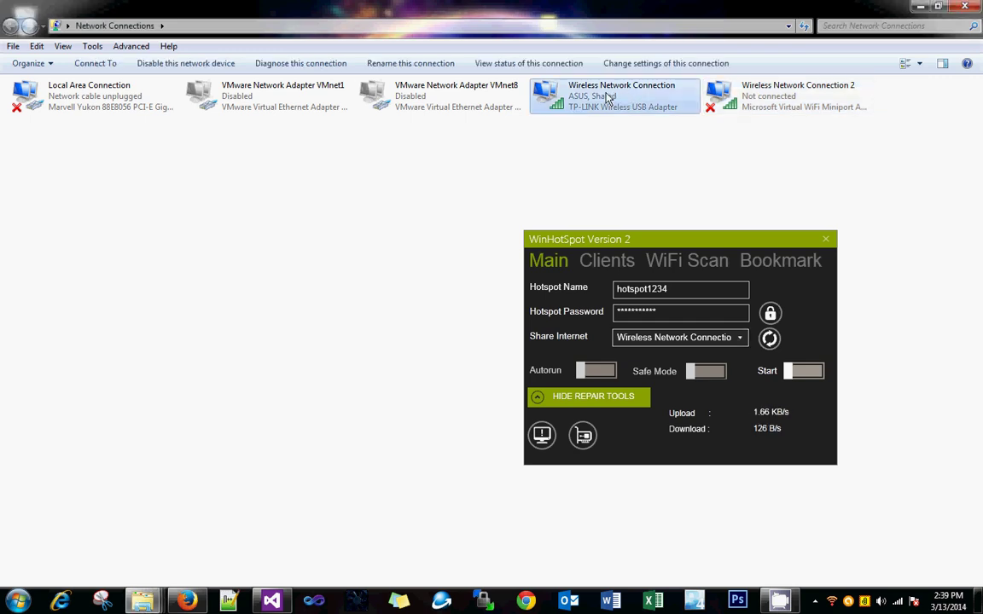
click(53, 93)
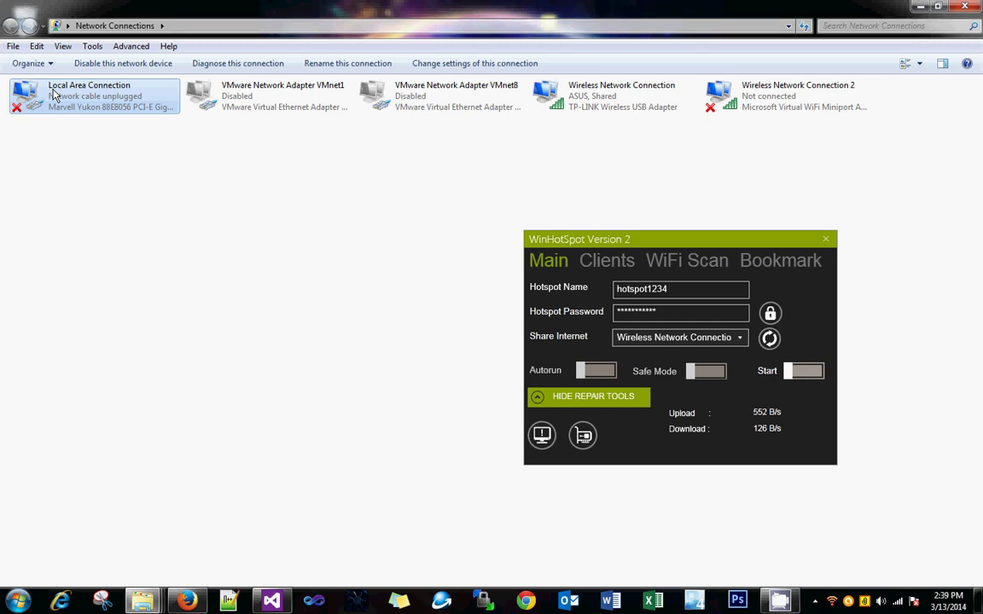
click(649, 341)
click(662, 341)
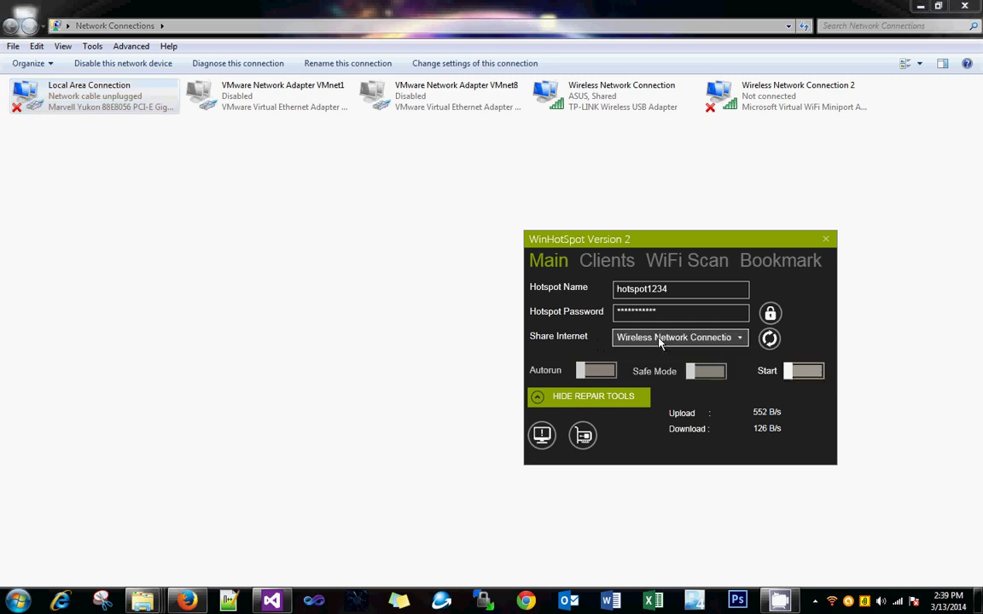
click(114, 109)
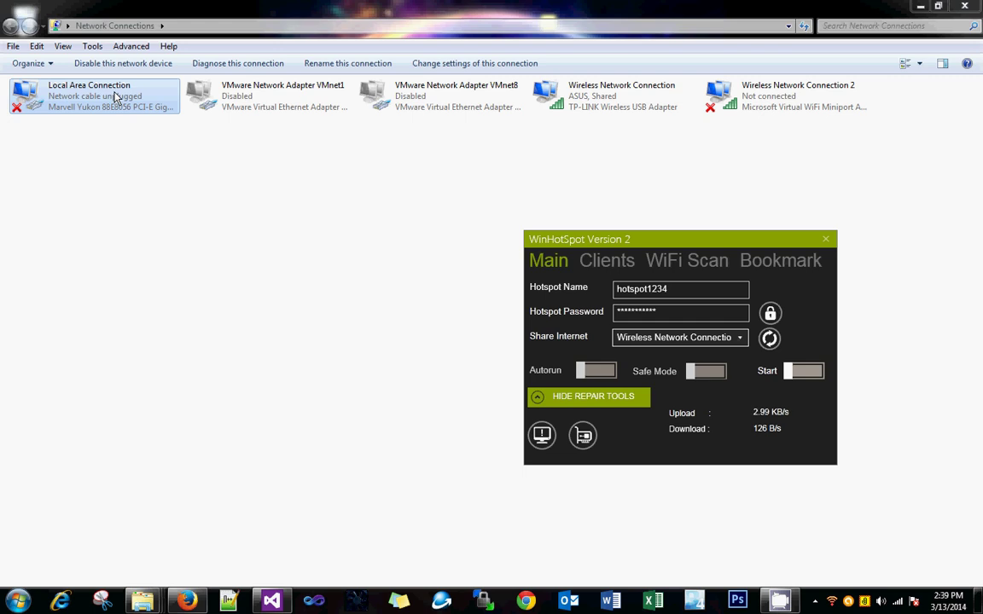
click(635, 338)
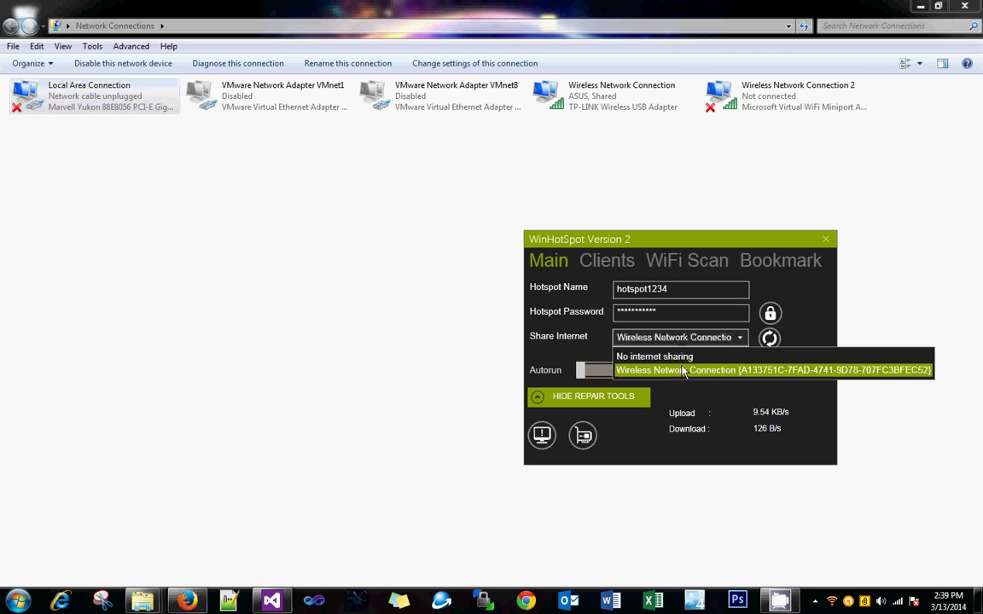
click(683, 372)
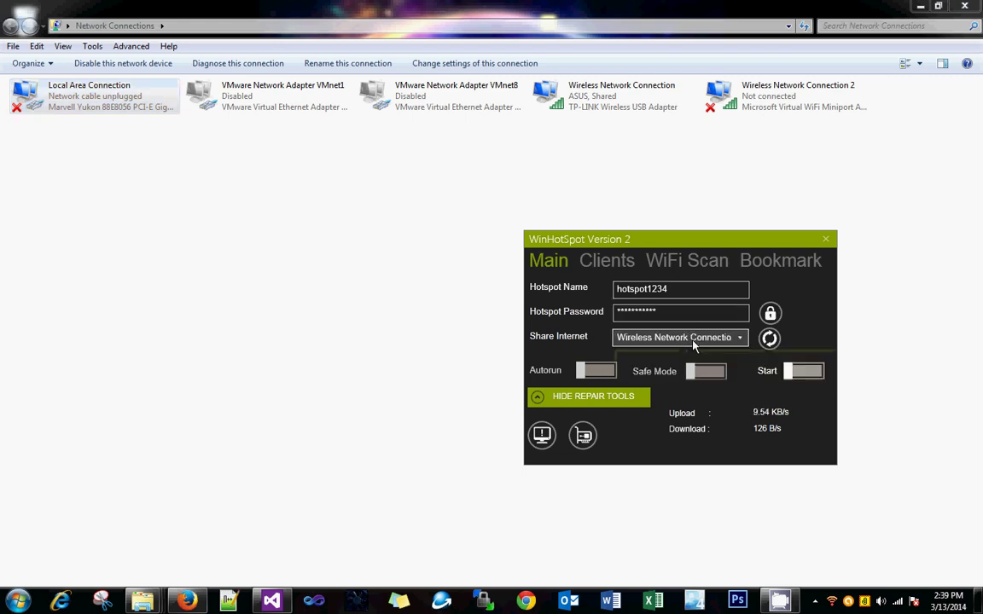
- Start the hotspot1234 hotspot and confirm it appears among active connections
click(802, 379)
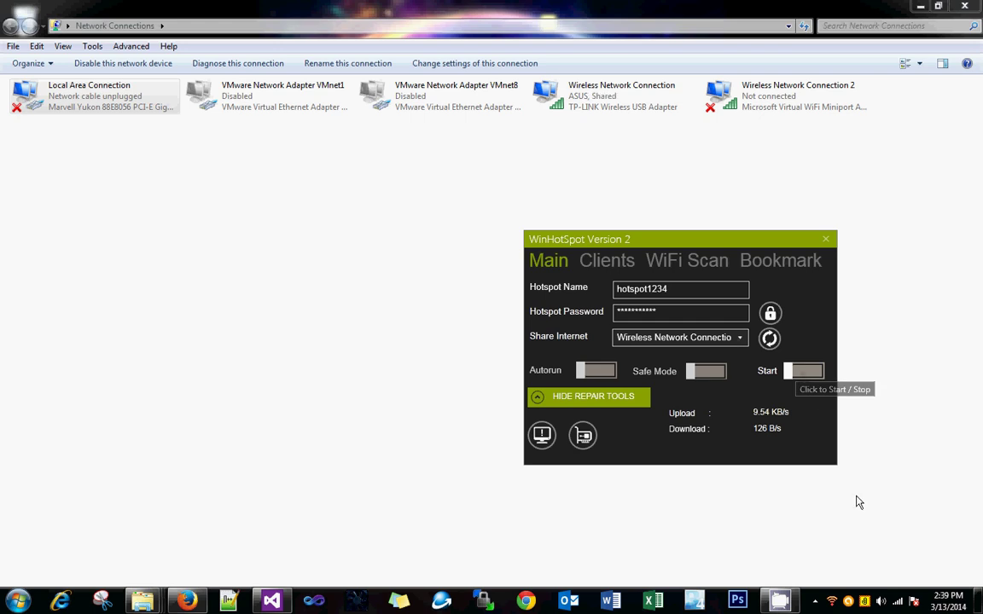
click(897, 601)
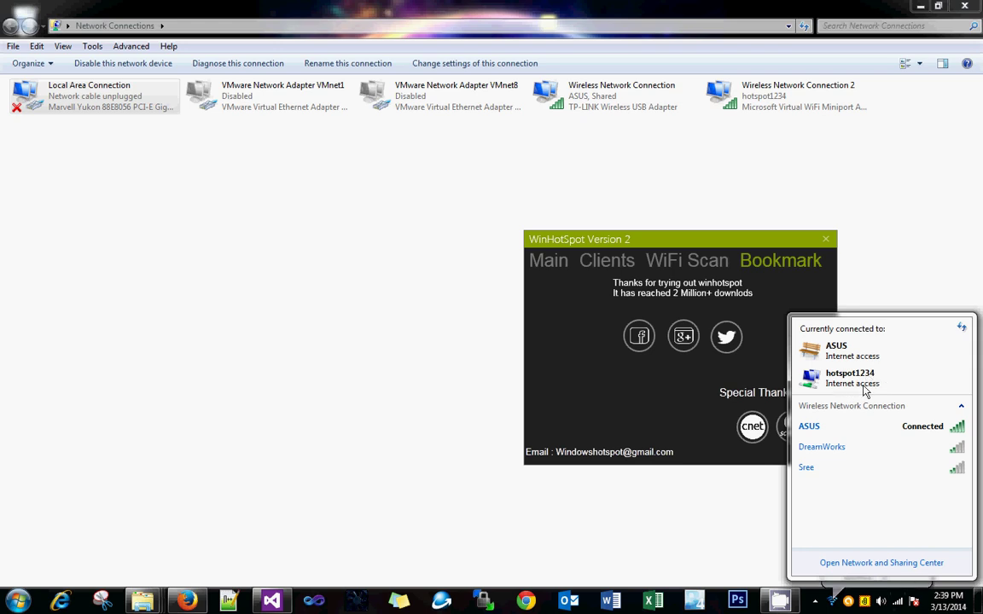
click(594, 267)
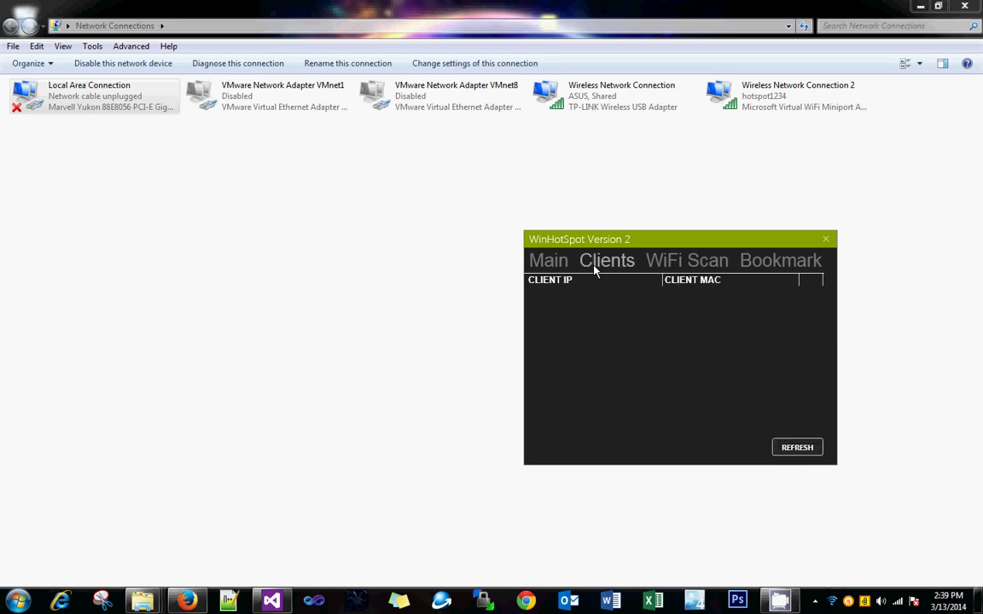
click(548, 261)
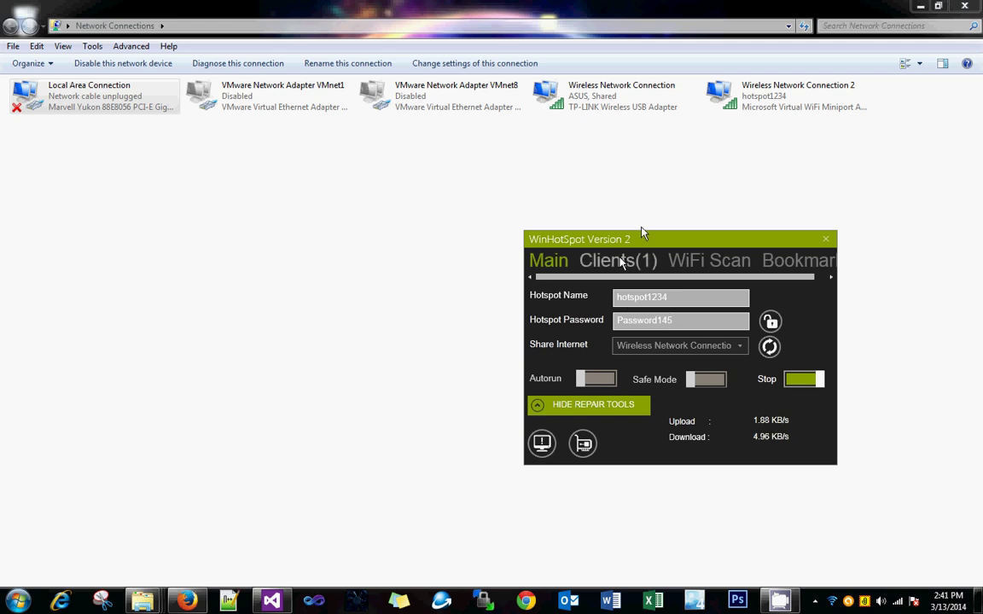
- Check the connected client's IP and MAC, then review the PC's network connections
click(616, 260)
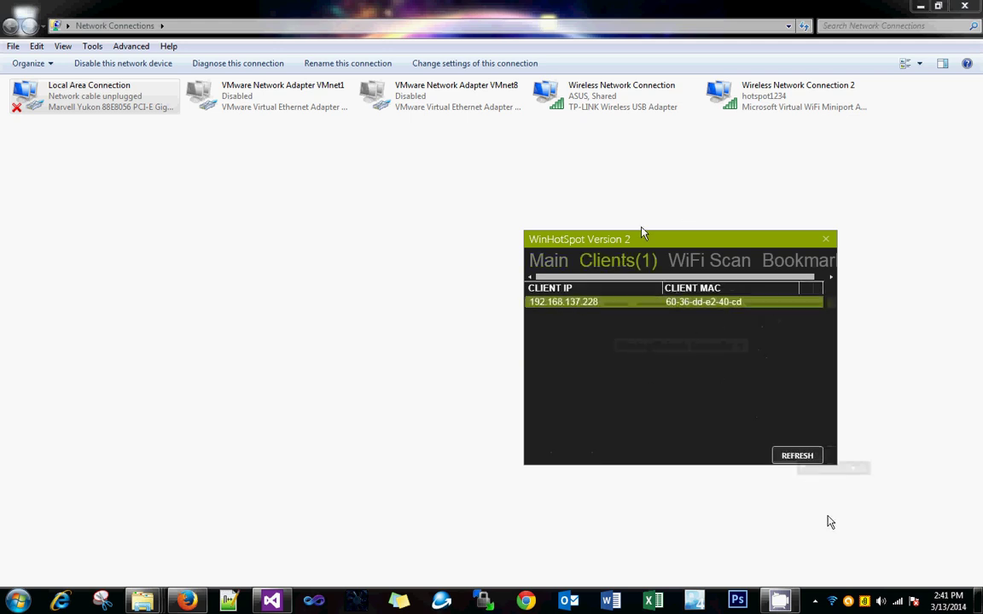
click(902, 603)
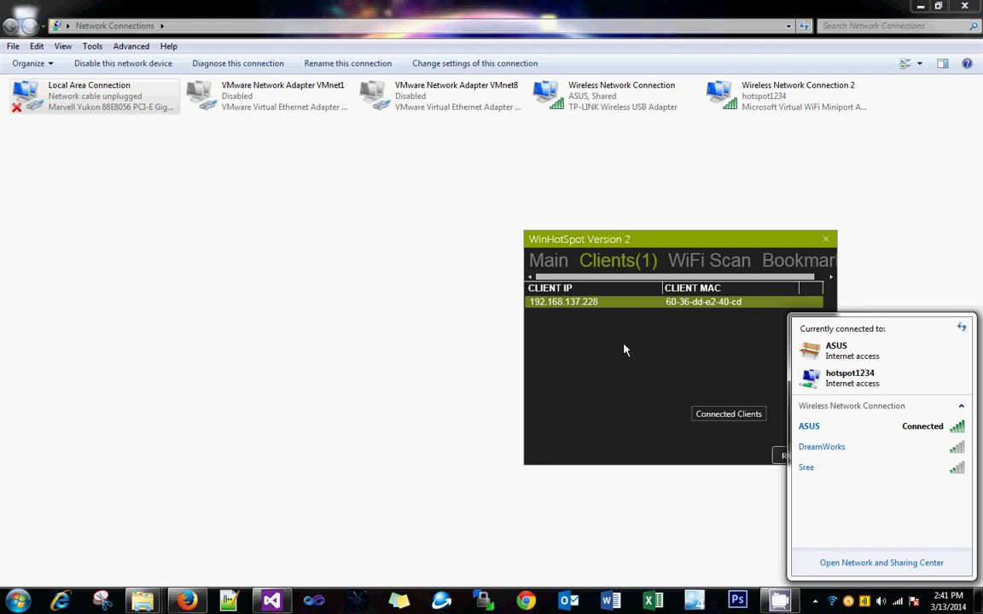
click(643, 352)
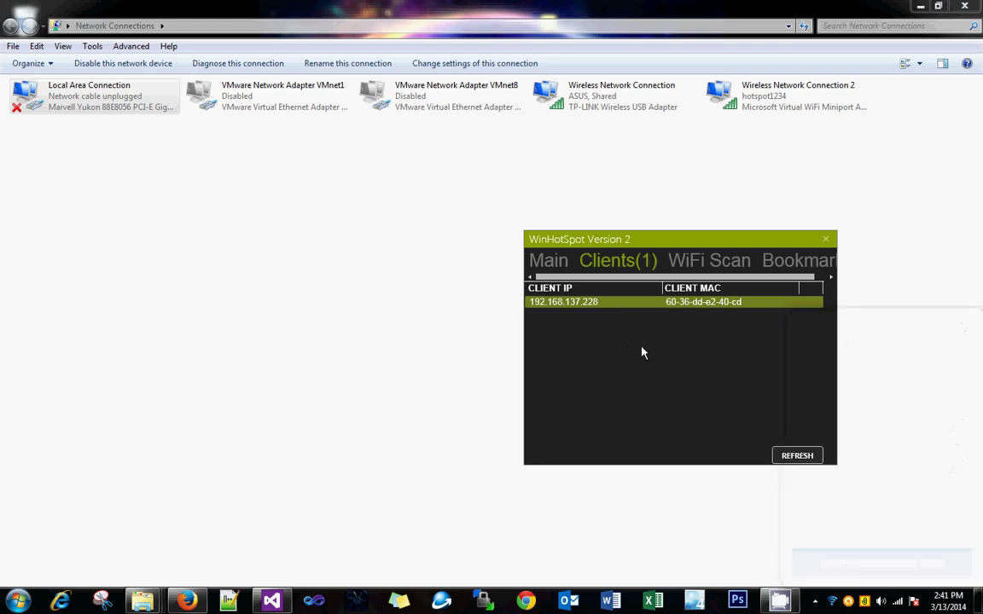
click(549, 262)
click(899, 602)
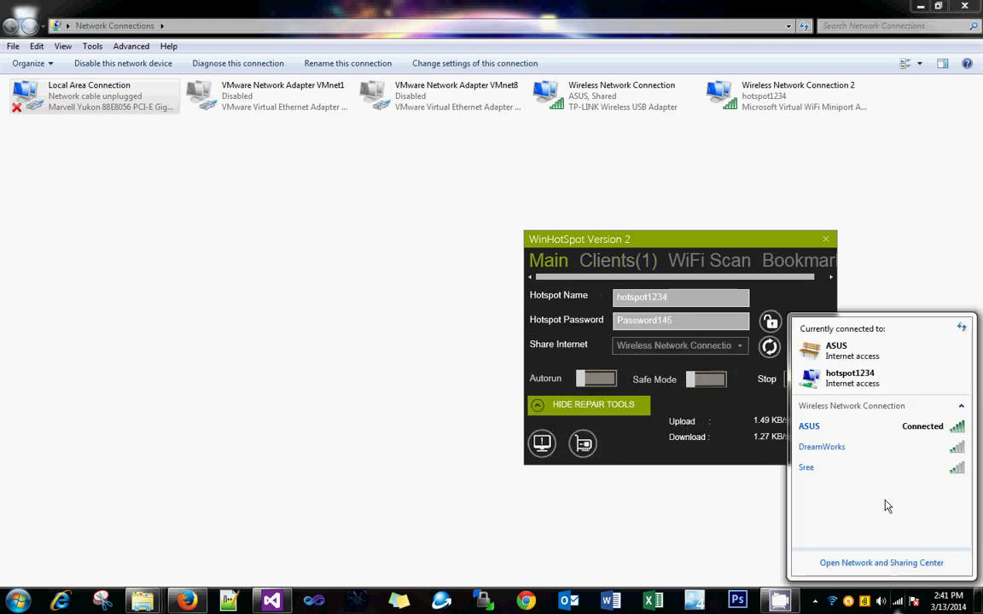
- Close WinHotSpot and stop Internet Connection Sharing with 'net stop sharedaccess' in Command Prompt
click(825, 242)
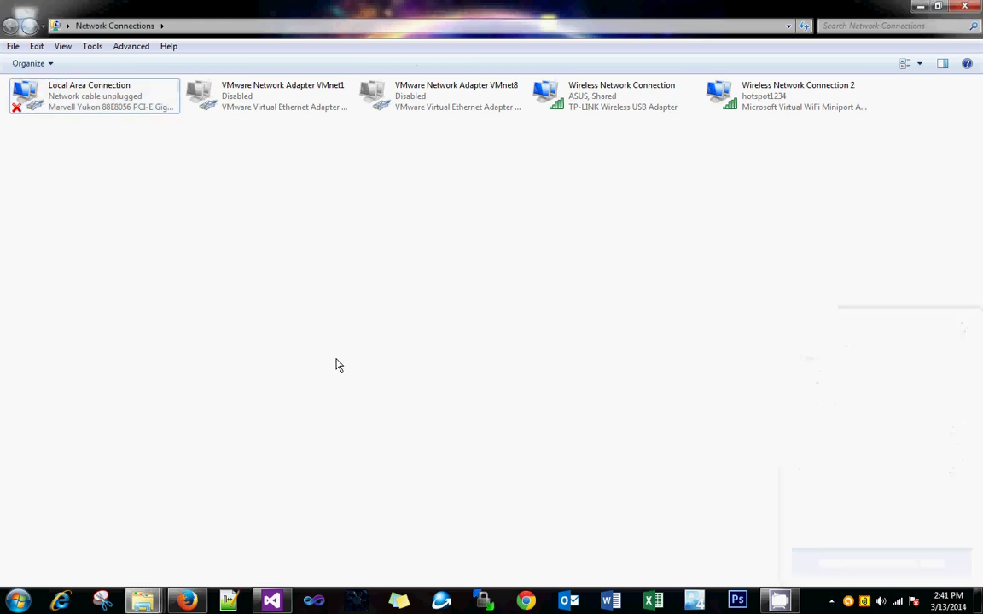
key(super+r)
key(Return)
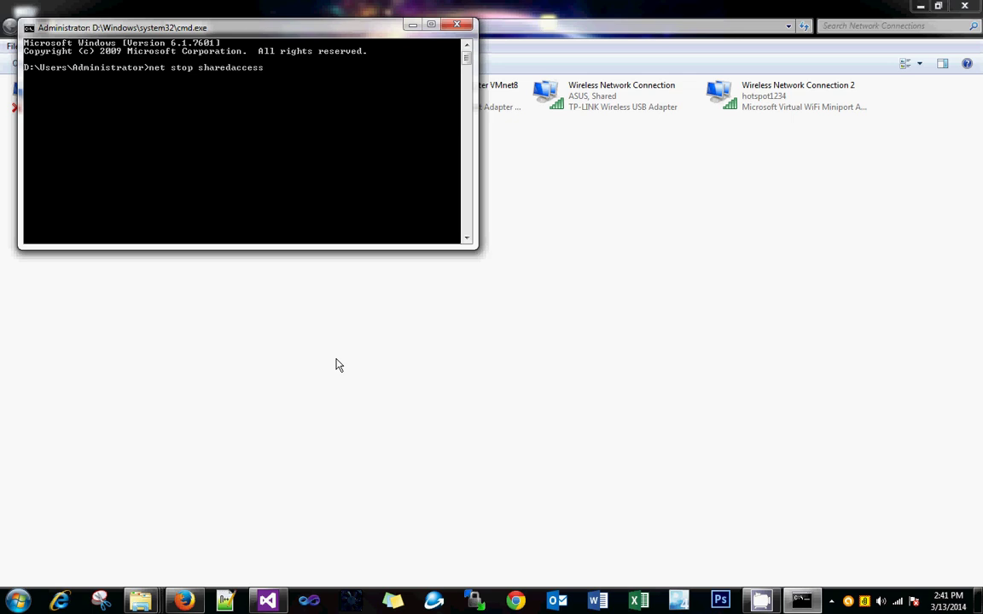
key(Return)
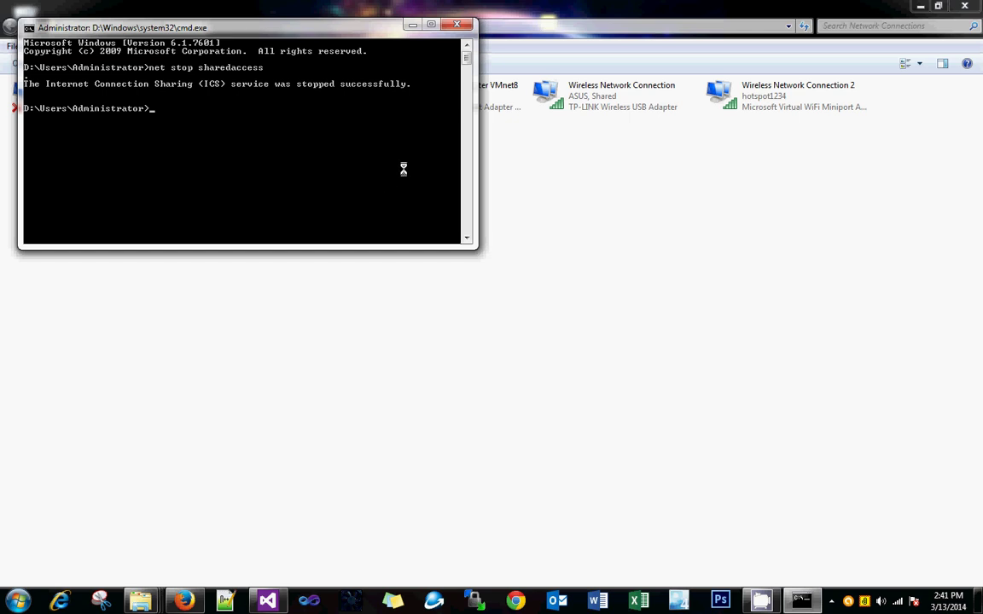
click(459, 28)
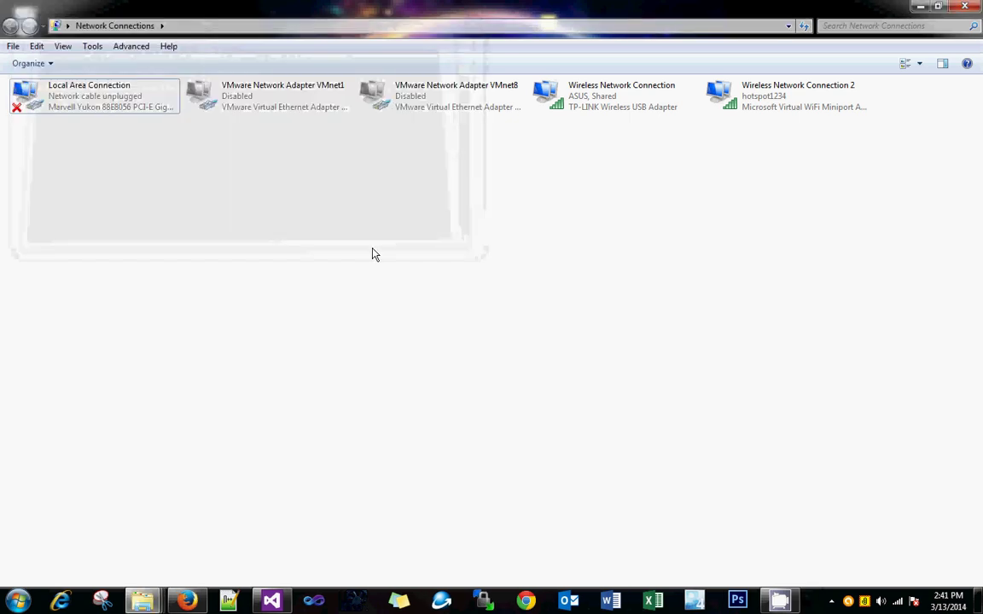
- Launch WinHotSpot from the Start menu, start the hotspot, and check the tray wireless list
click(19, 602)
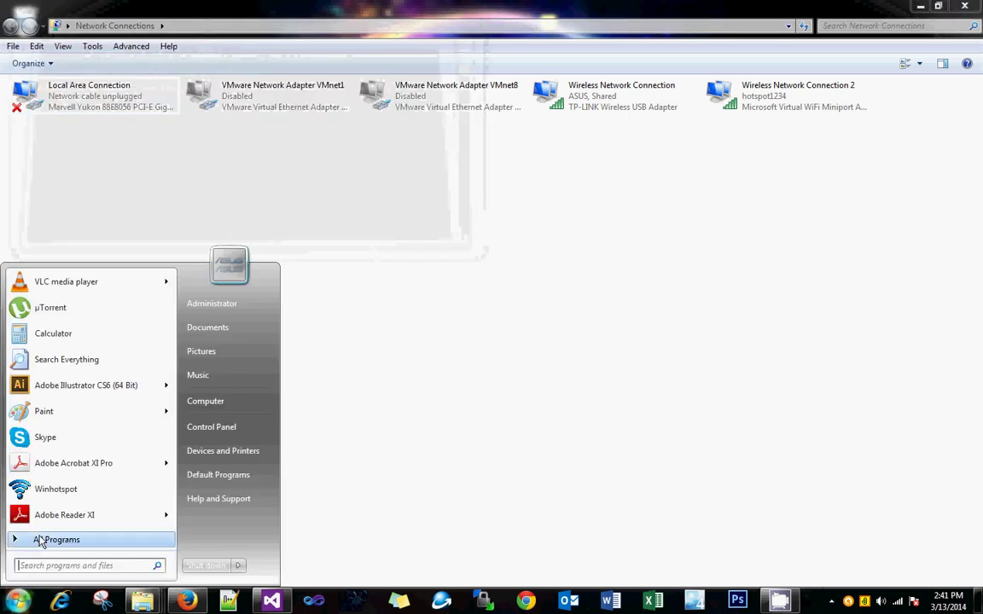
click(53, 487)
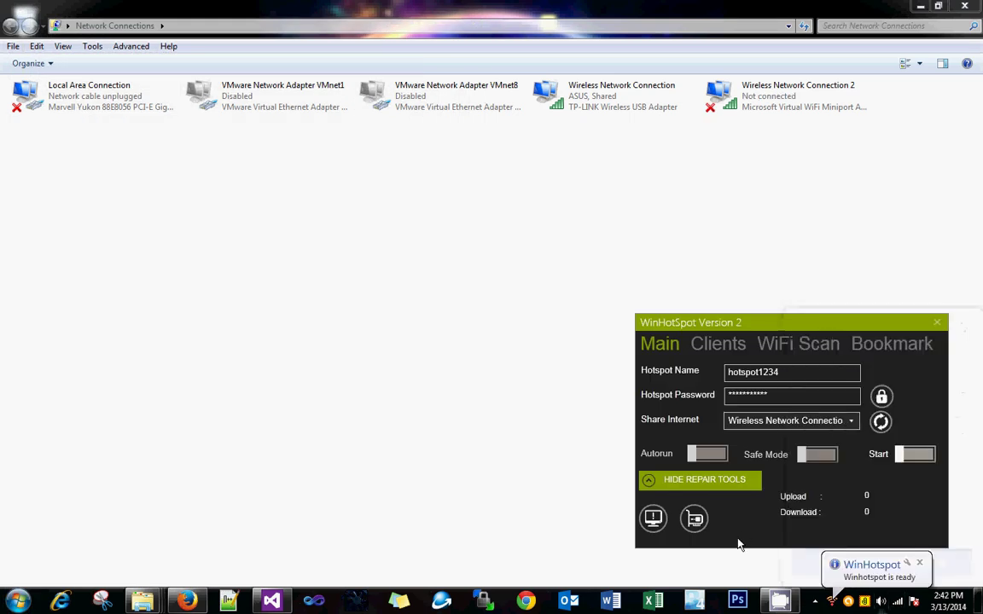
click(917, 457)
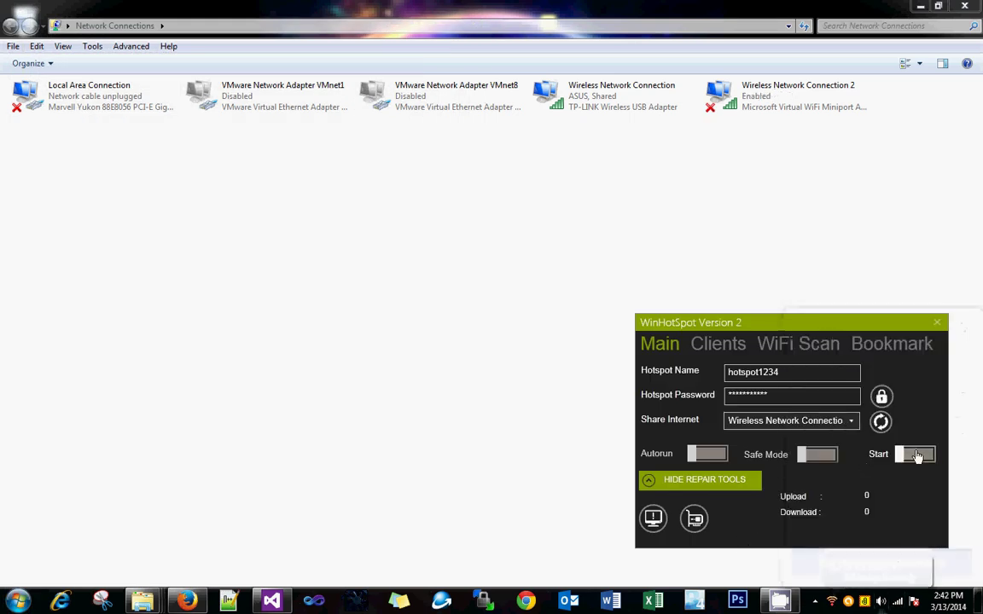
click(897, 603)
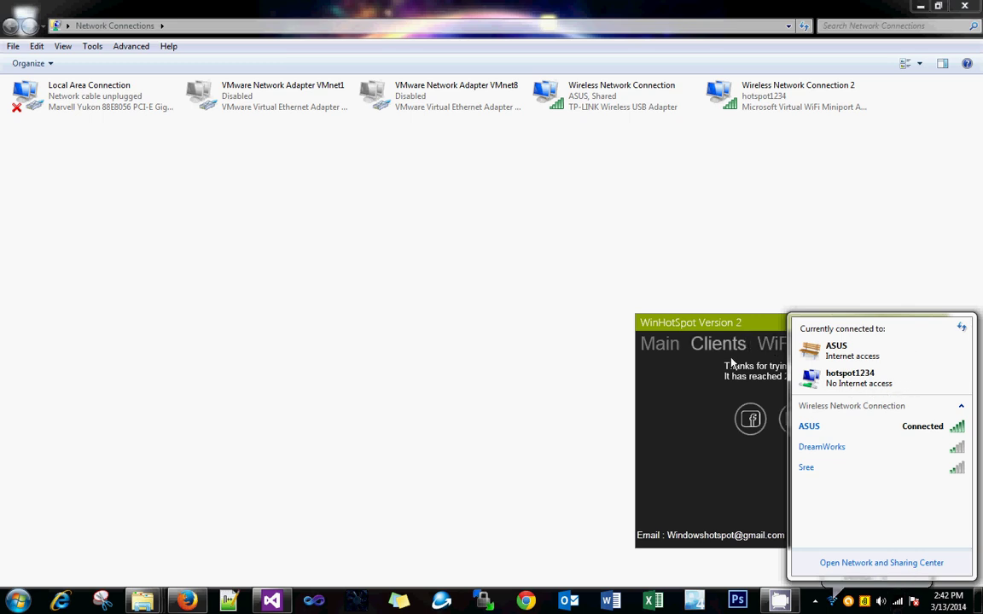
click(662, 390)
- Review Wireless Network Connection properties and the Clients tab, then stop the hotspot and close WinHotSpot
right_click(602, 101)
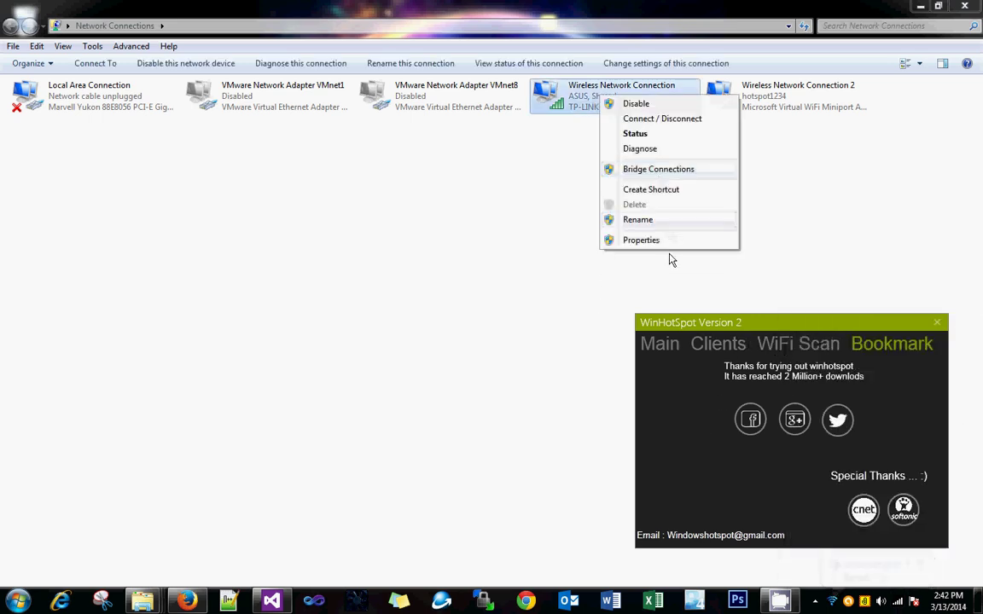
click(658, 239)
click(709, 345)
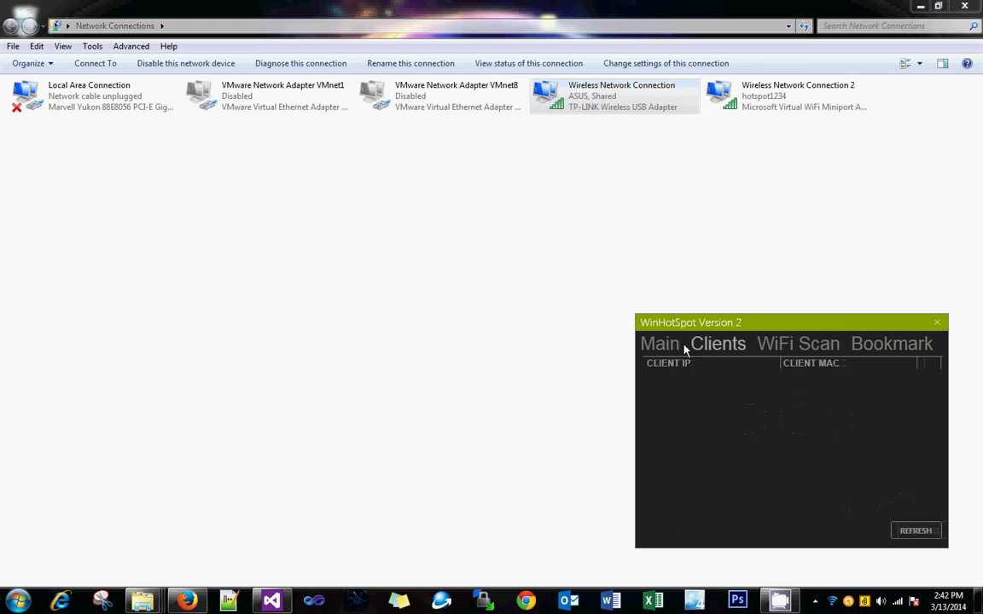
click(661, 344)
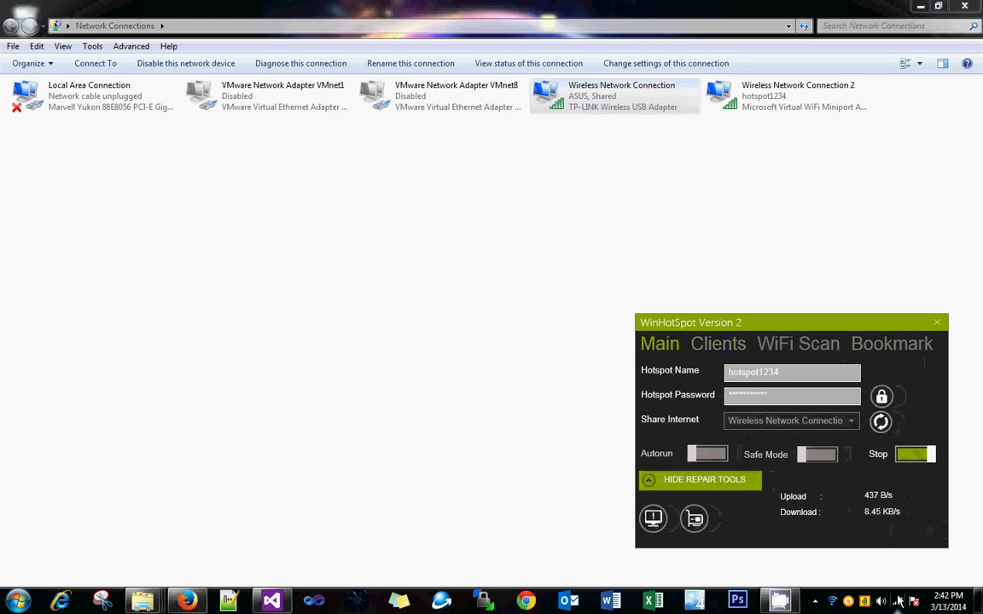
click(831, 601)
click(761, 529)
click(914, 454)
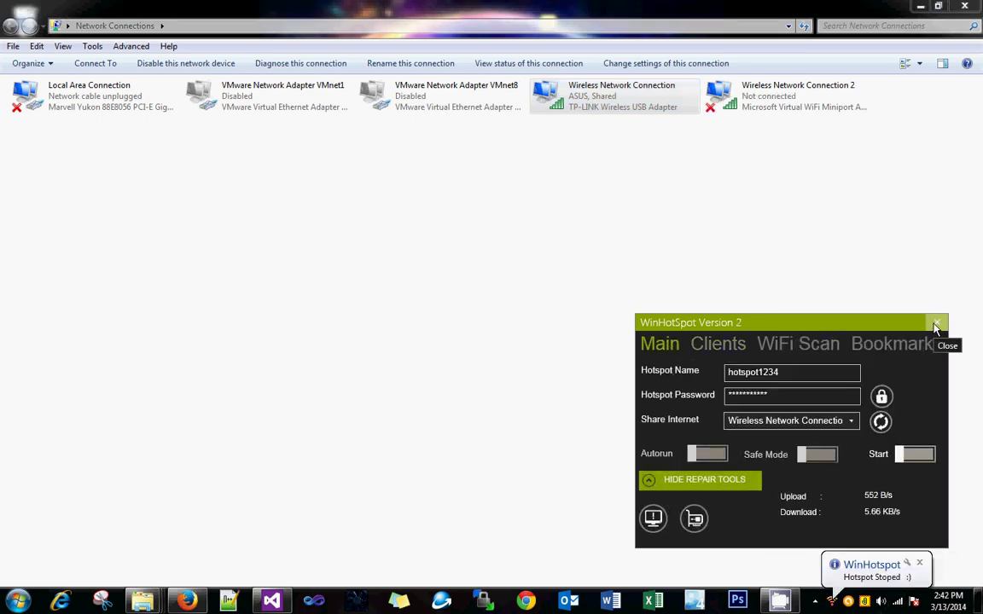
click(936, 324)
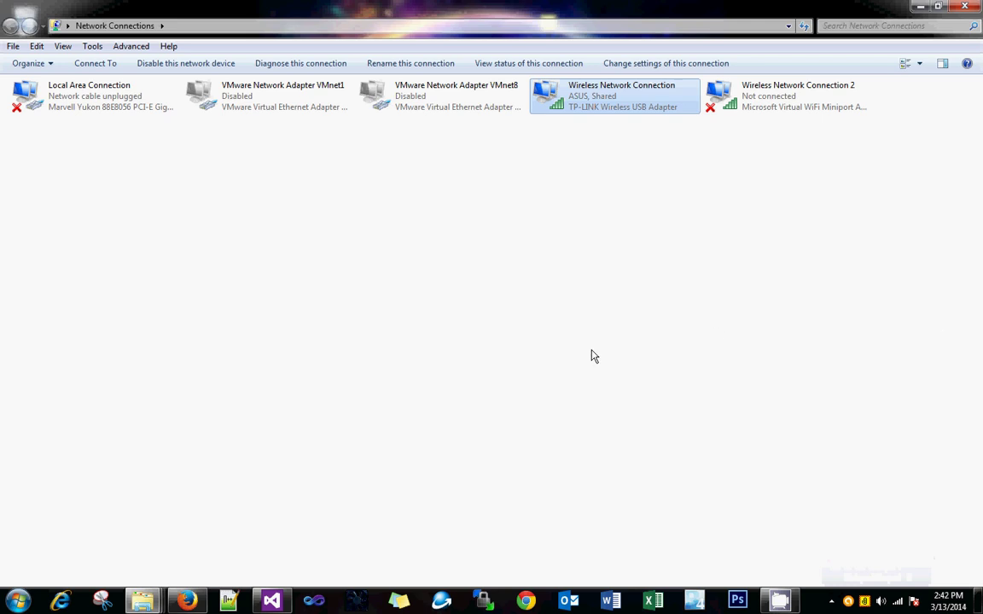
- Relaunch WinHotSpot from the Start menu and re-enable the Wireless Network Connection adapter
click(18, 601)
click(83, 494)
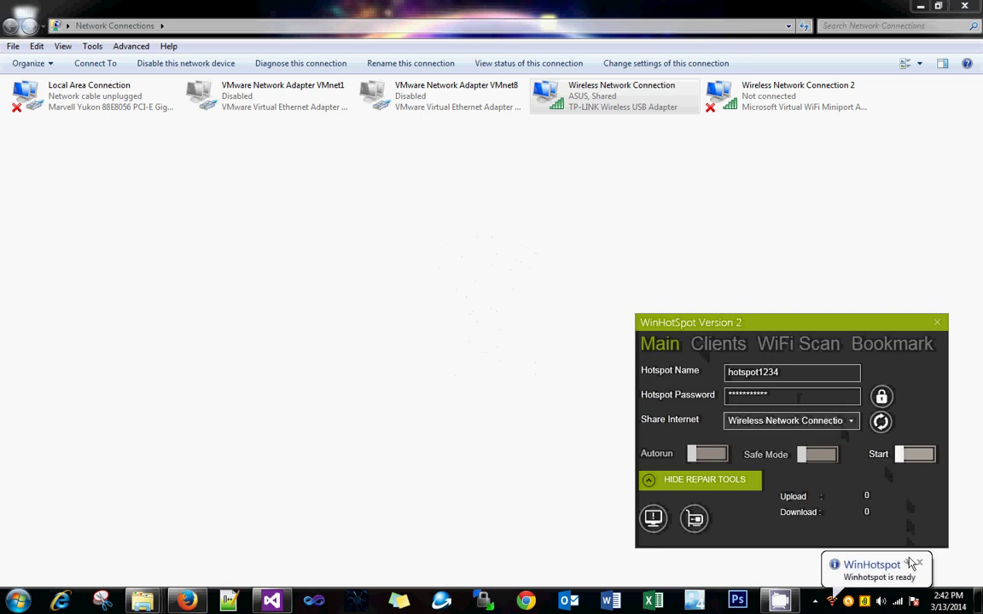
click(831, 602)
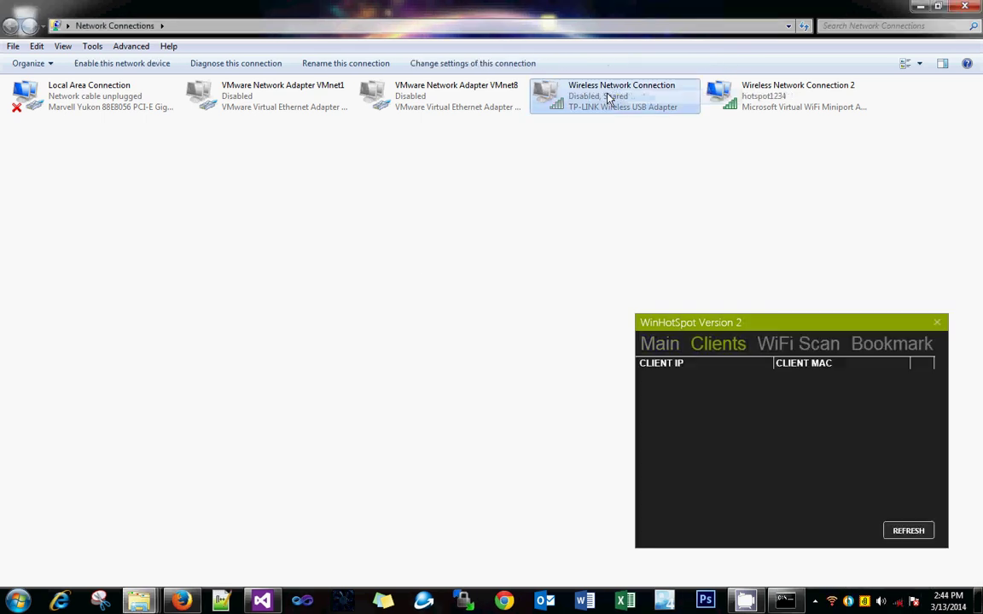
right_click(624, 97)
click(638, 102)
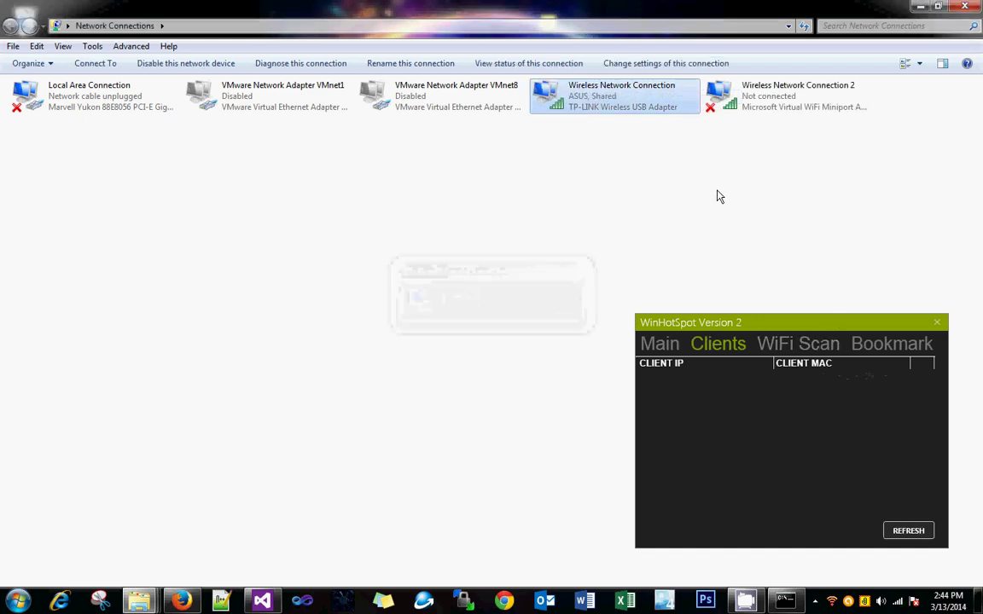
- Restart hotspot1234, confirm its internet access, centre the window, and view the connected client
click(670, 345)
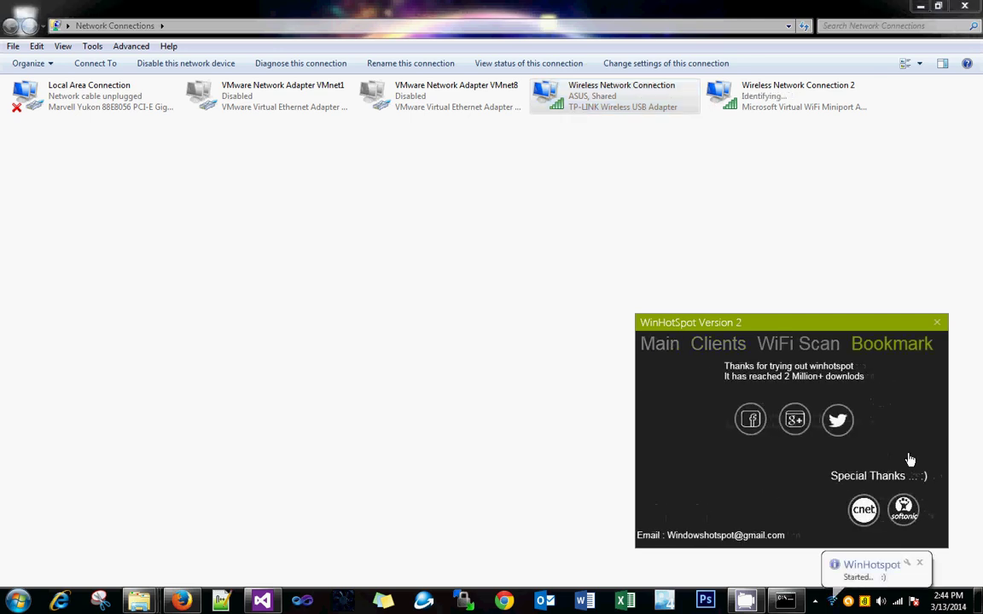
click(659, 346)
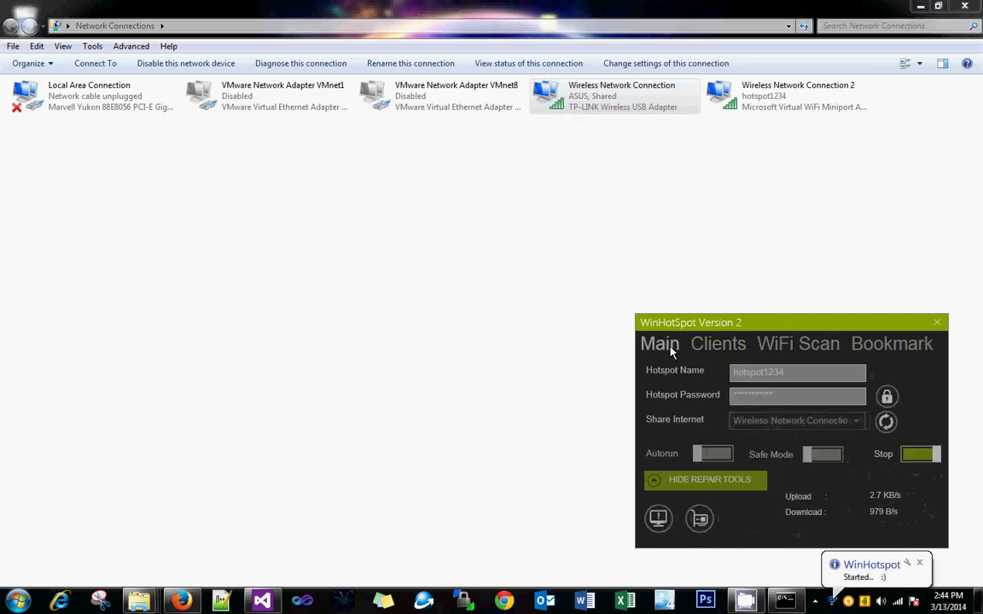
click(903, 608)
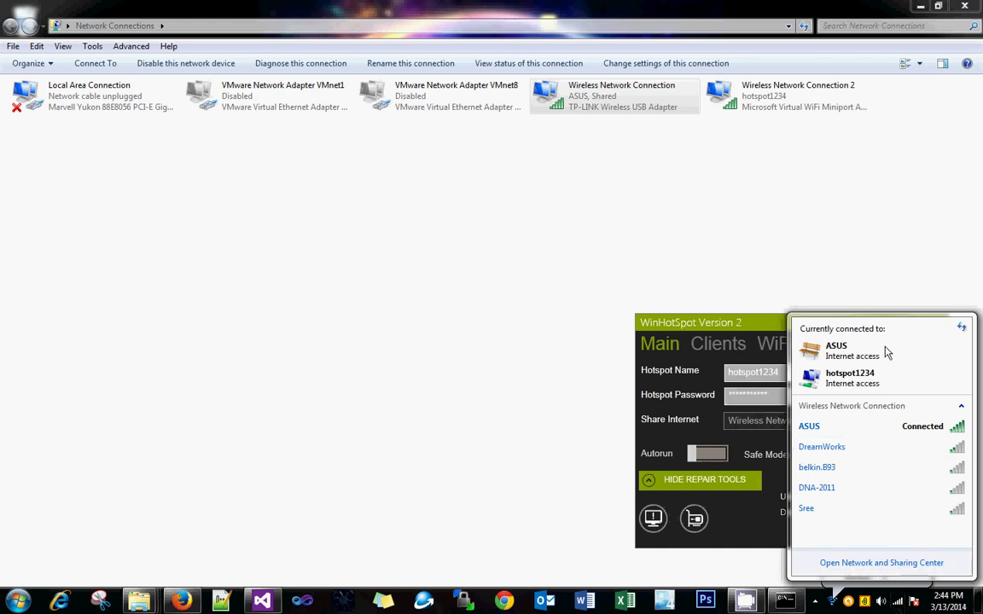
drag(743, 329, 480, 237)
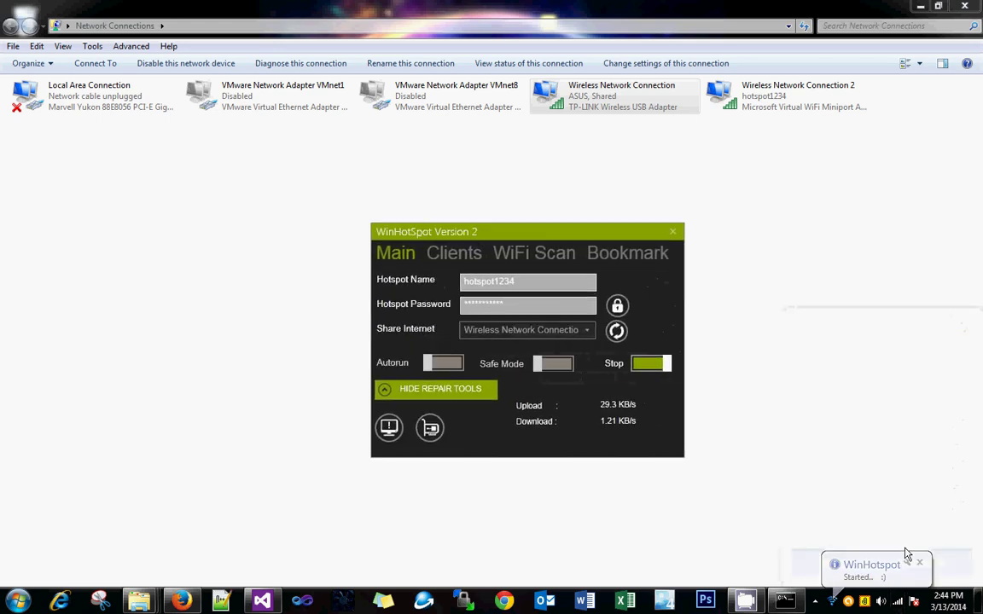
click(897, 601)
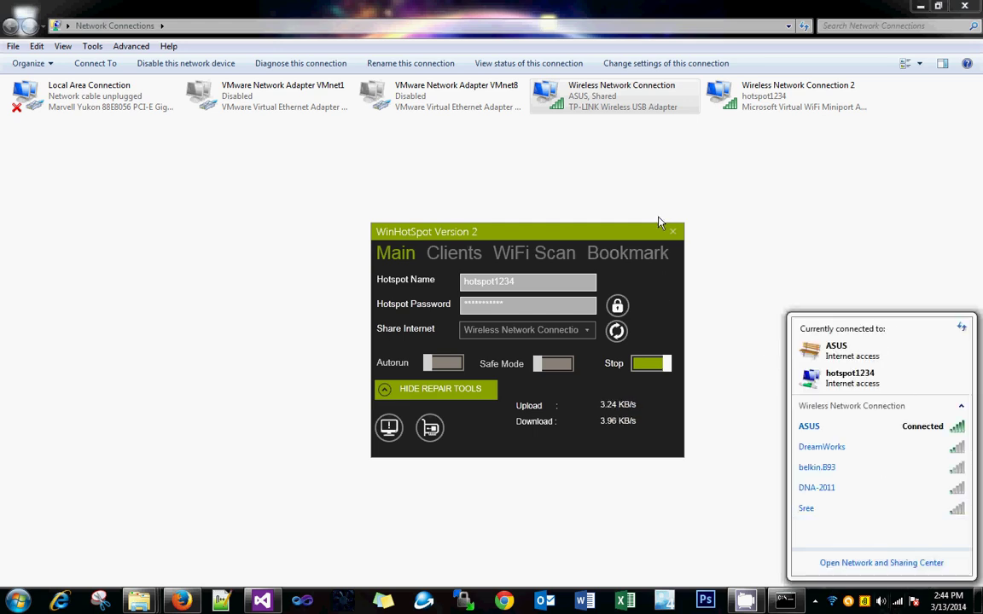
click(454, 253)
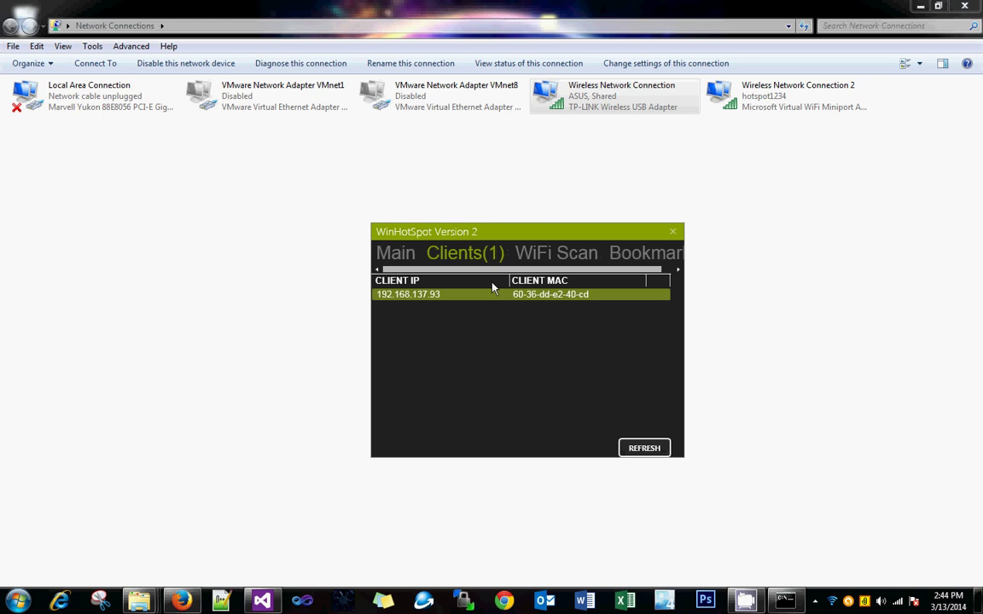
- Refresh the WiFi Scan and inspect the DreamWorks and belkin.B93 network entries
click(550, 253)
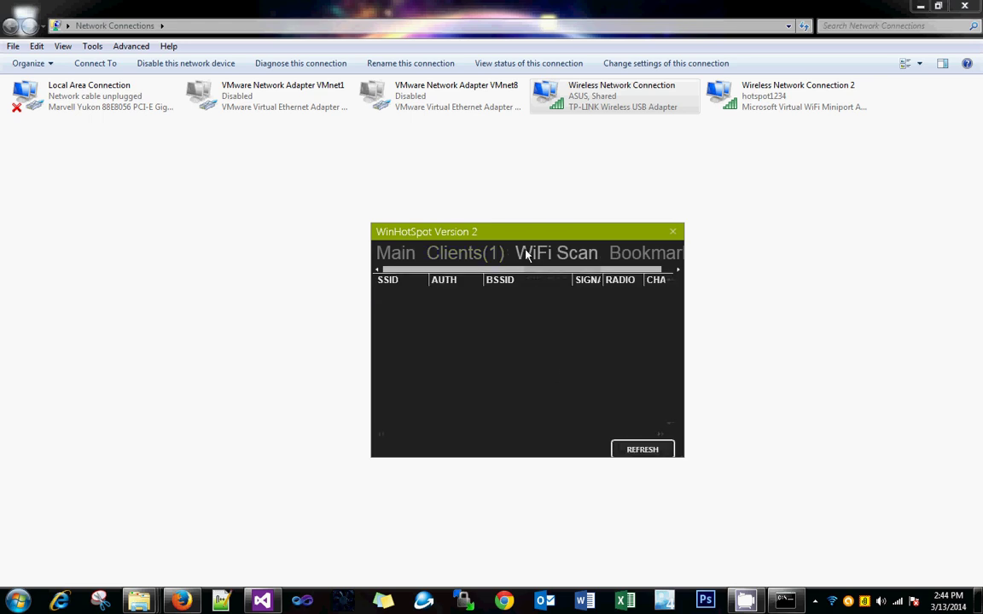
click(619, 450)
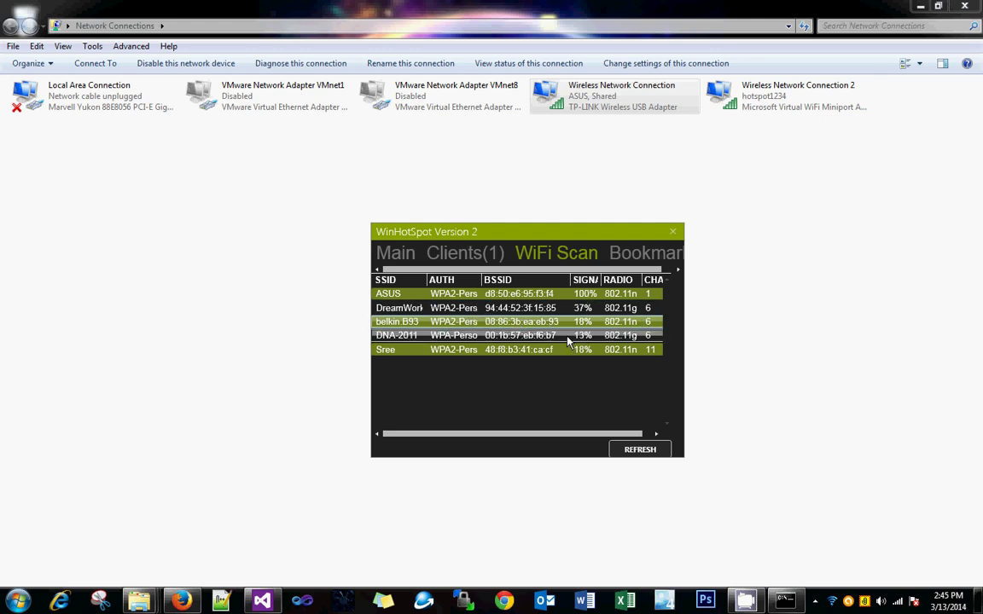
click(512, 308)
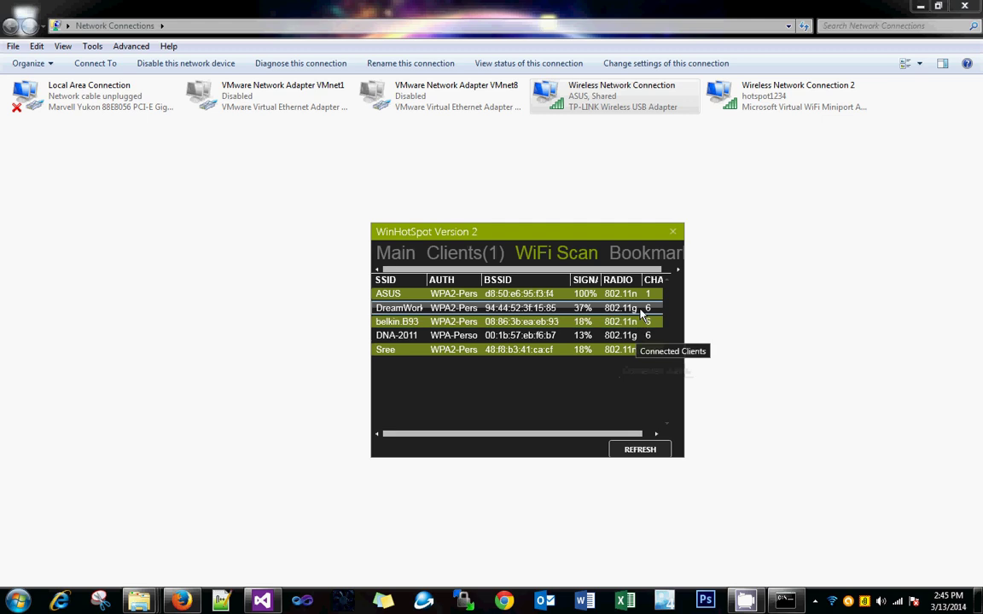
click(646, 321)
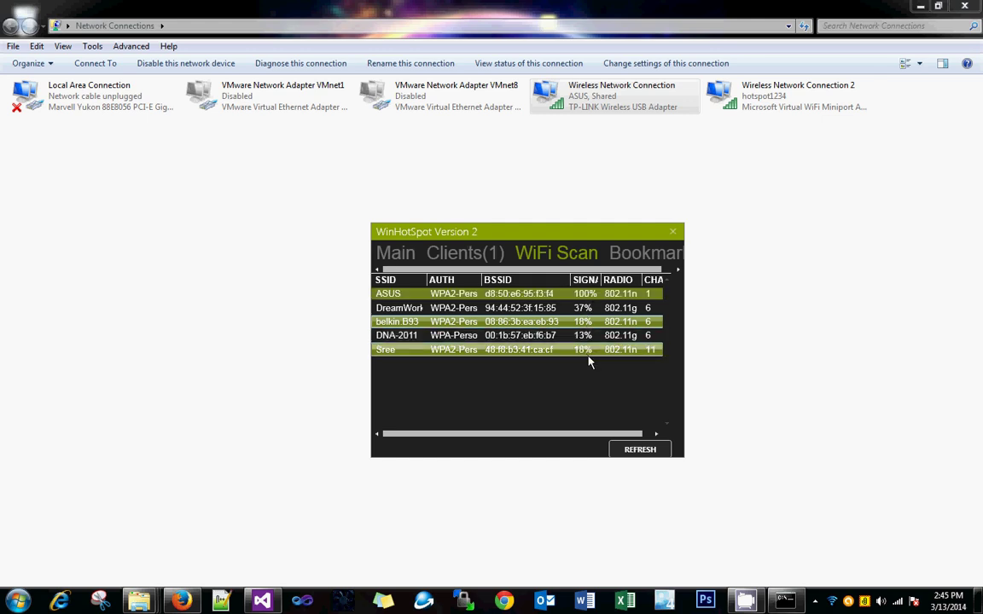
- Launch the softonic WinHotSpot search from the Bookmark tab, then return to the Main settings
click(628, 254)
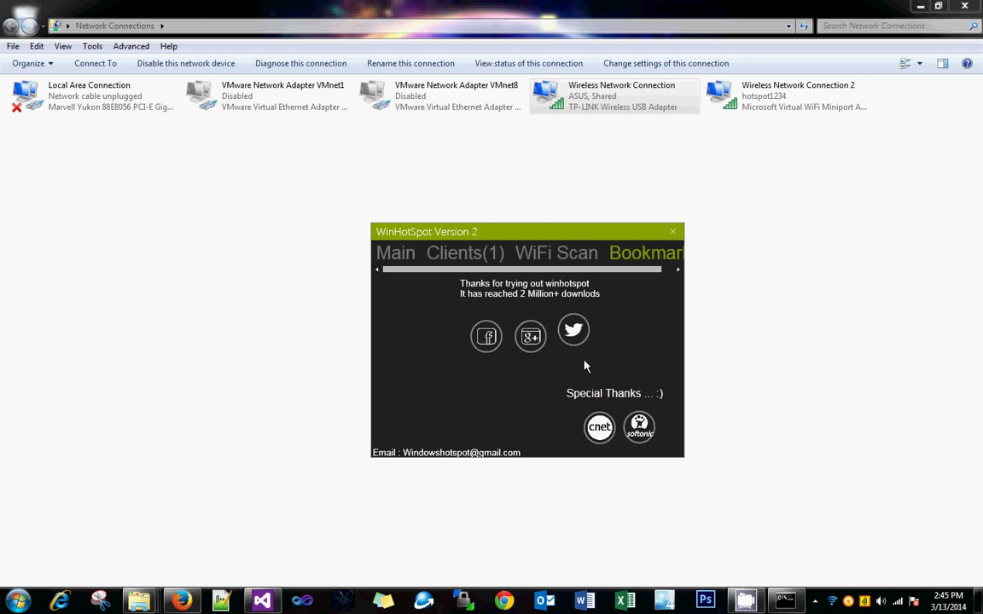
click(634, 439)
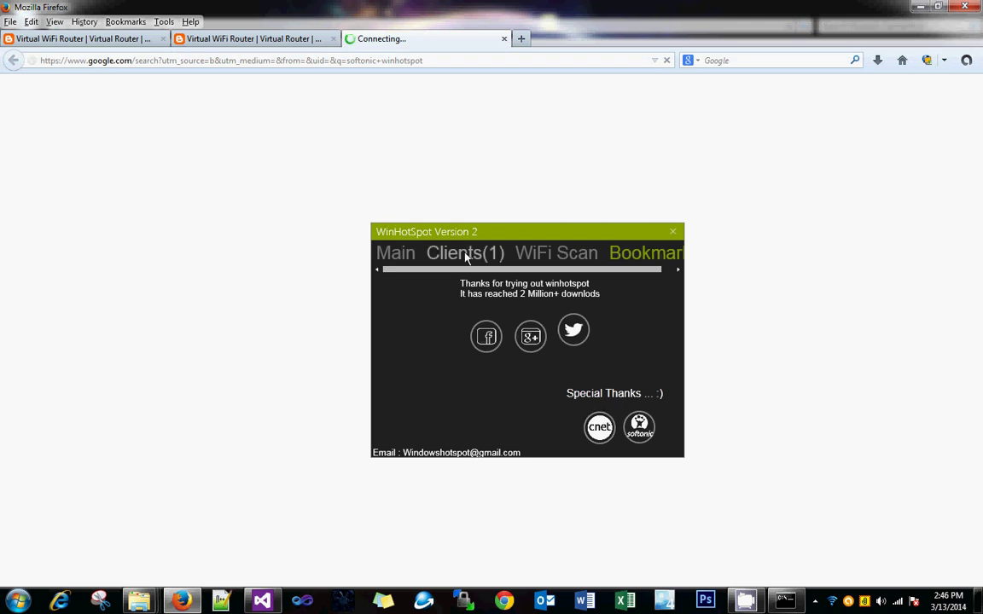
click(401, 258)
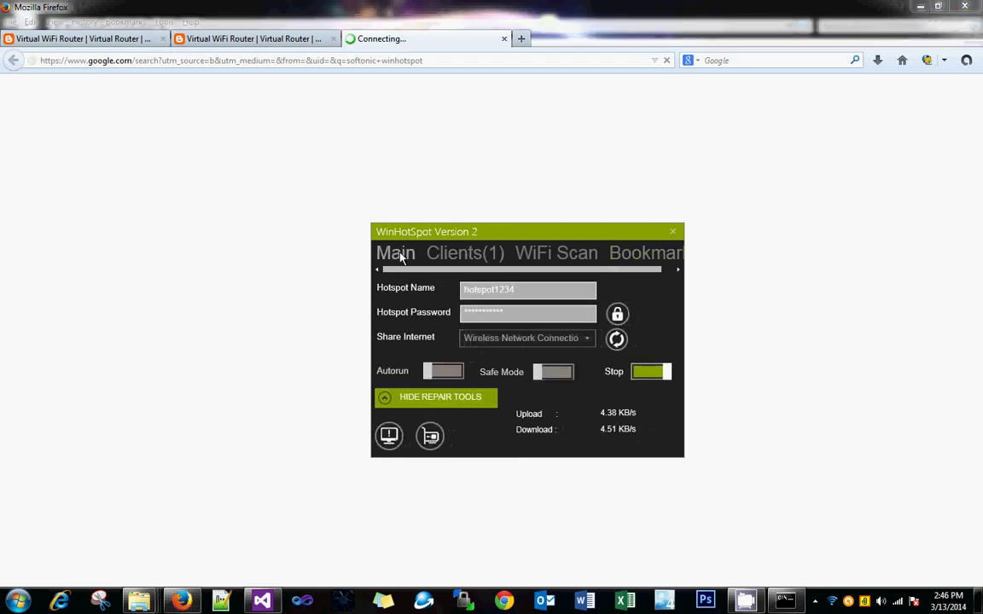